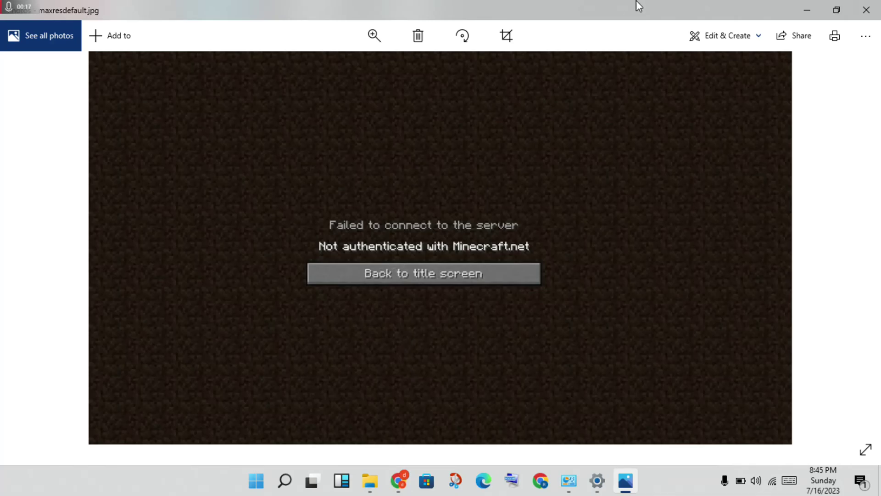
Close the 'Not authenticated' screenshot in Photos and bring up File Explorer on Local Disk (C:).
{"action": "left_click", "coordinate": [866, 10]}
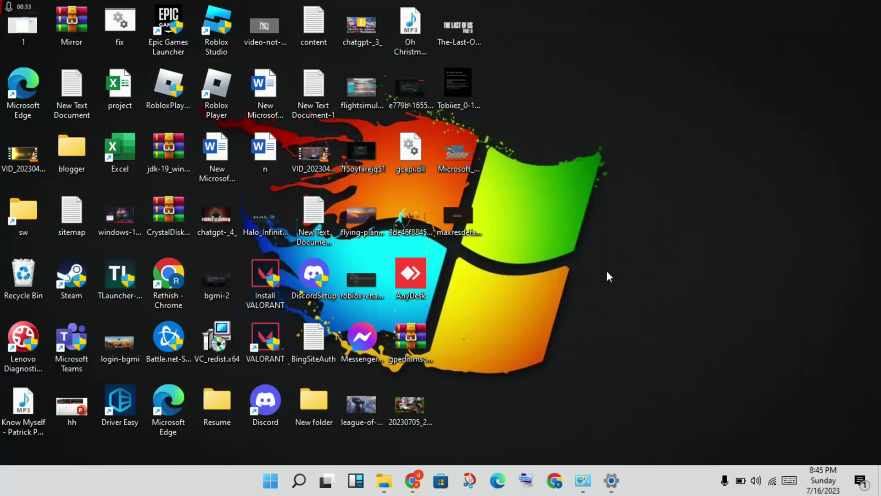
{"action": "left_click", "coordinate": [381, 491]}
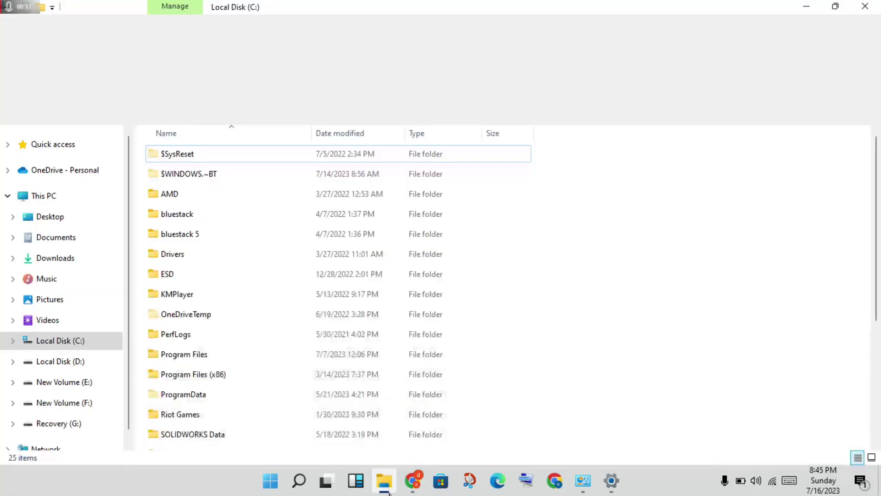
Open the Windows folder on Local Disk (C:) and select System32.
{"action": "mouse_move", "coordinate": [384, 491]}
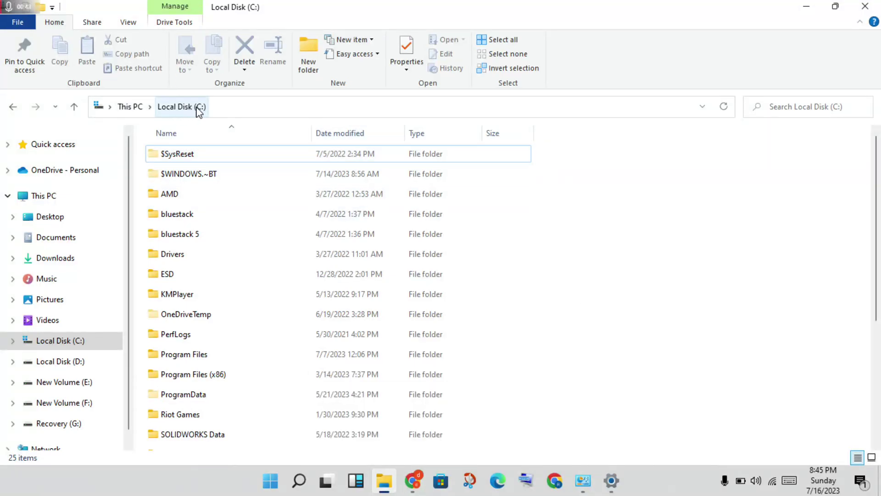
{"action": "scroll", "coordinate": [258, 274], "scroll_direction": "down", "scroll_amount": 3}
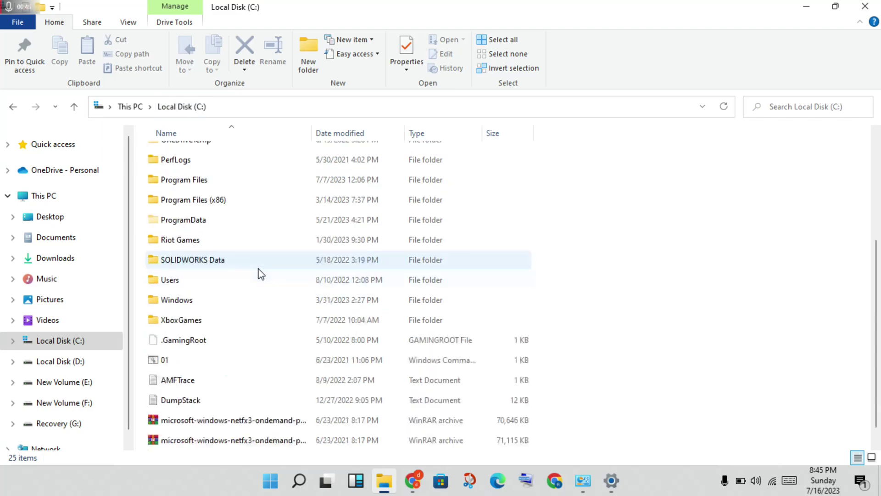
{"action": "left_click", "coordinate": [176, 283]}
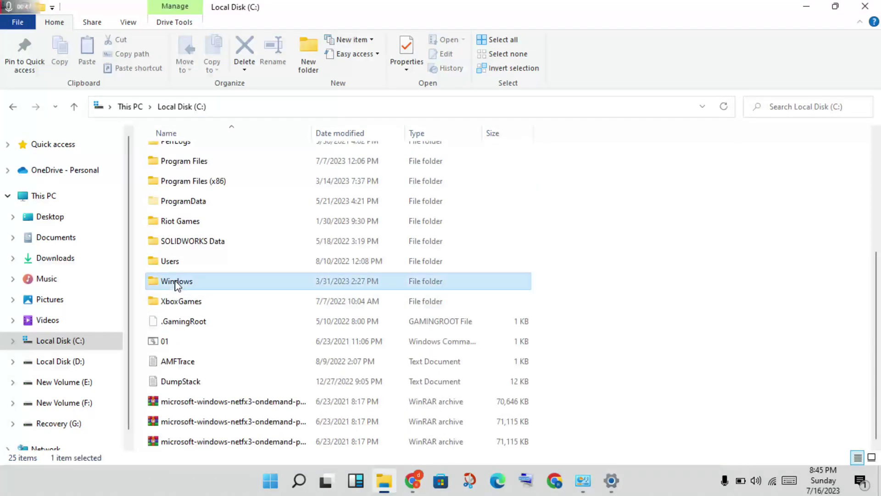
{"action": "double_click", "coordinate": [177, 284]}
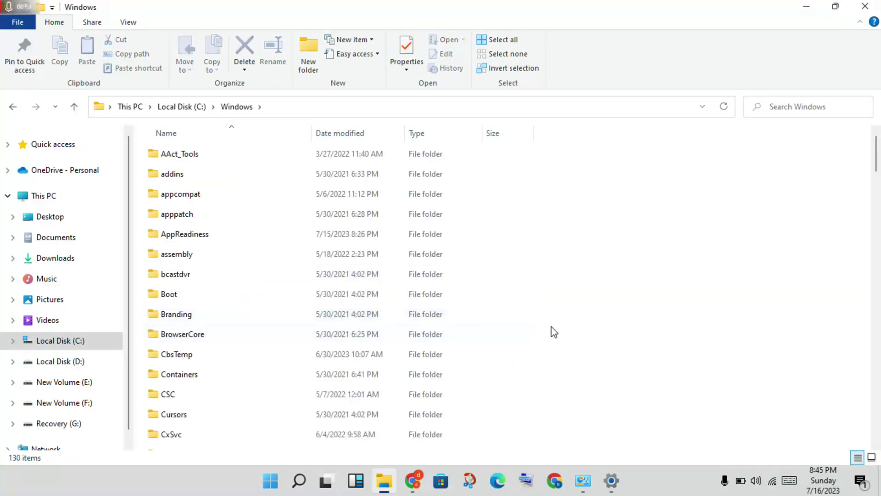
{"action": "scroll", "coordinate": [553, 330], "scroll_direction": "down", "scroll_amount": 6}
{"action": "scroll", "coordinate": [553, 337], "scroll_direction": "down", "scroll_amount": 3}
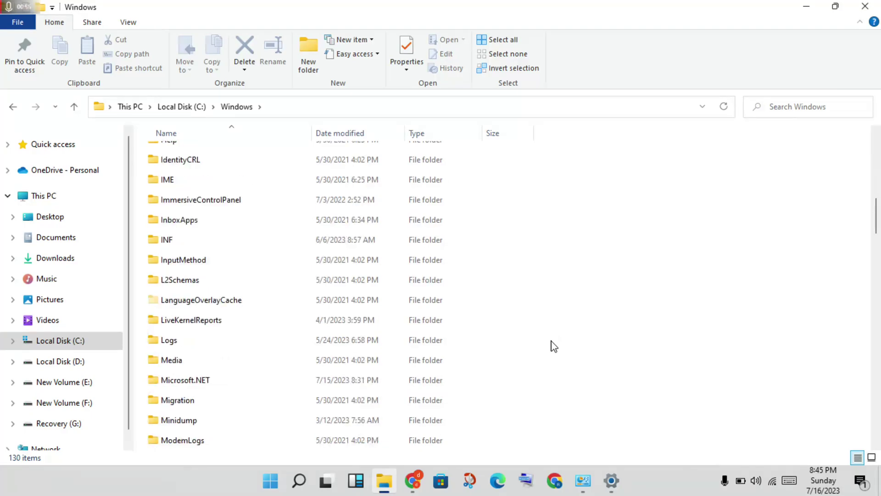
{"action": "scroll", "coordinate": [554, 347], "scroll_direction": "down", "scroll_amount": 3}
{"action": "scroll", "coordinate": [554, 347], "scroll_direction": "down", "scroll_amount": 8}
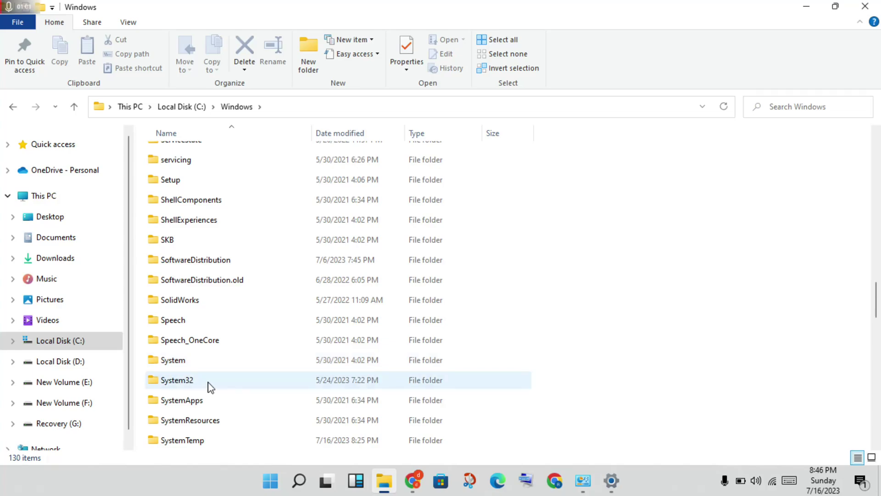
{"action": "left_click", "coordinate": [211, 387]}
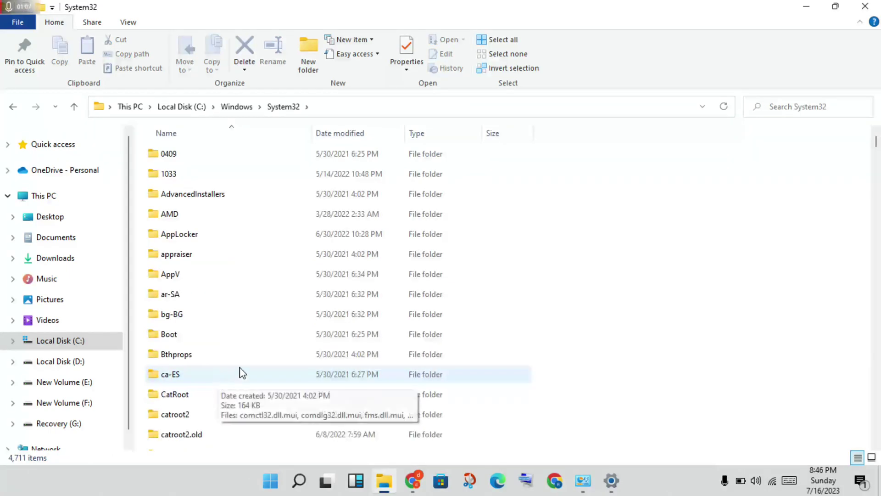
Open drivers, then etc, and select the hosts file.
{"action": "scroll", "coordinate": [338, 277], "scroll_direction": "down", "scroll_amount": 3}
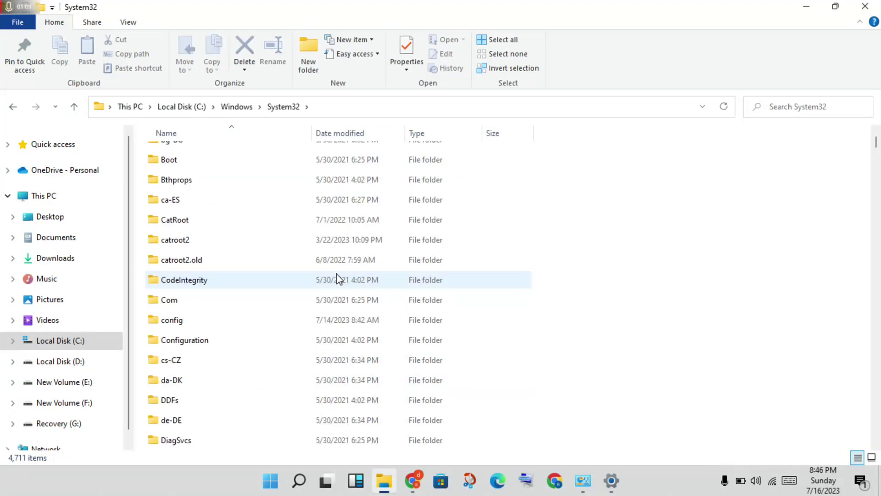
{"action": "scroll", "coordinate": [338, 278], "scroll_direction": "down", "scroll_amount": 6}
{"action": "scroll", "coordinate": [282, 287], "scroll_direction": "up", "scroll_amount": 3}
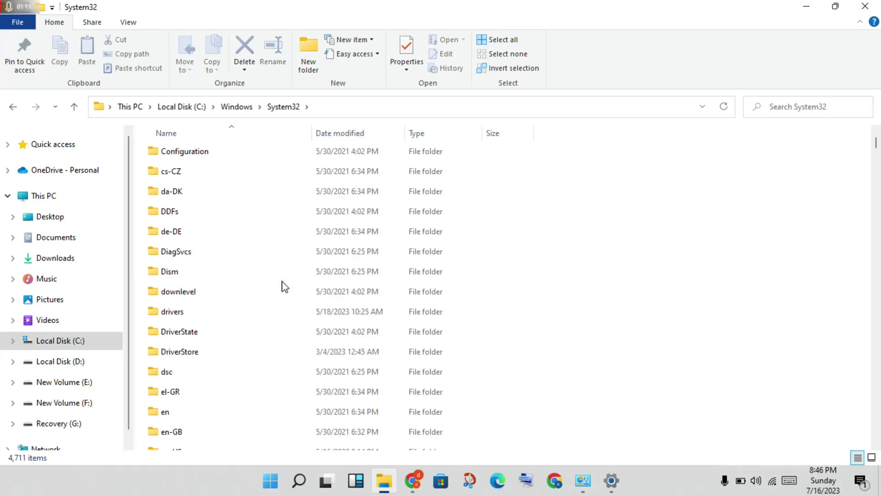
{"action": "left_click", "coordinate": [200, 312]}
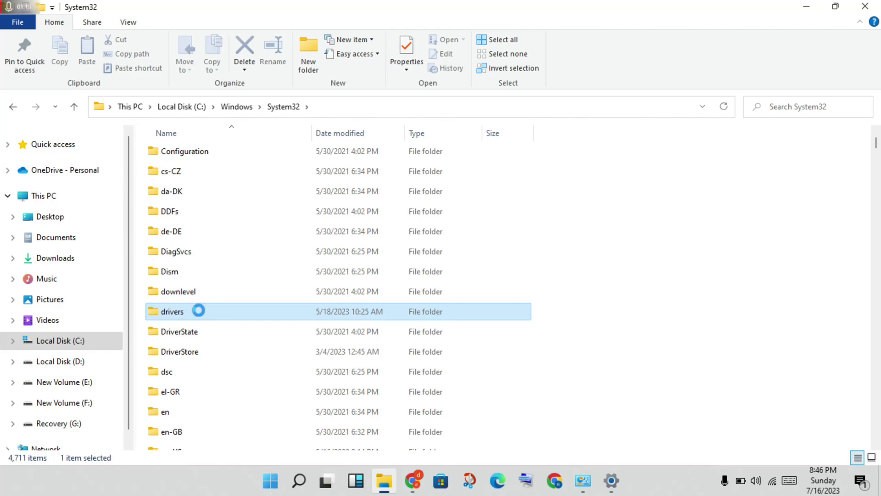
{"action": "double_click", "coordinate": [205, 314]}
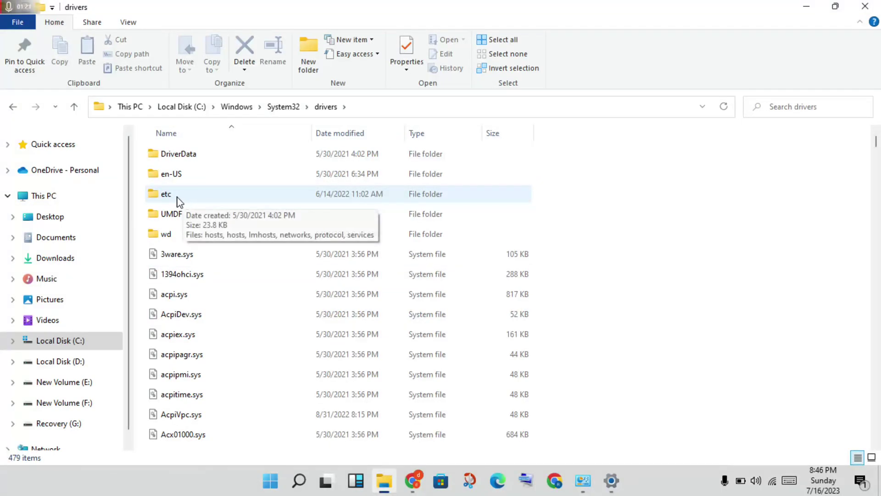
{"action": "left_click", "coordinate": [205, 202]}
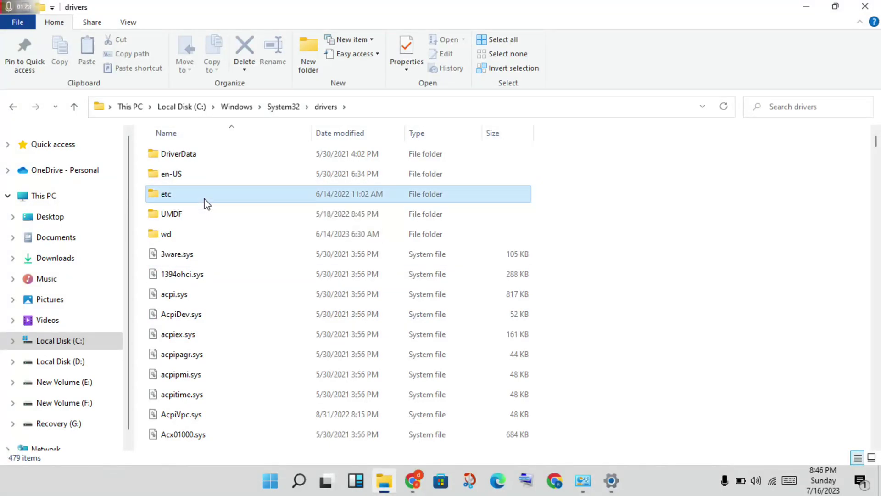
{"action": "double_click", "coordinate": [206, 198]}
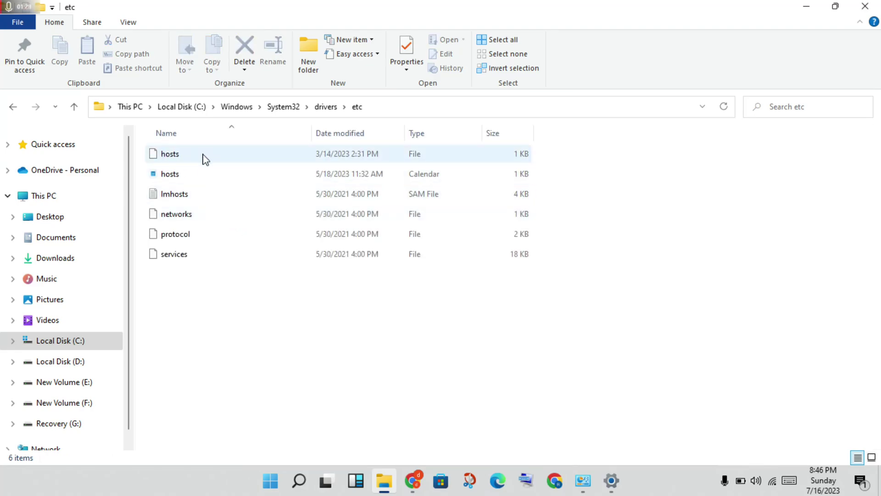
{"action": "left_click", "coordinate": [206, 158]}
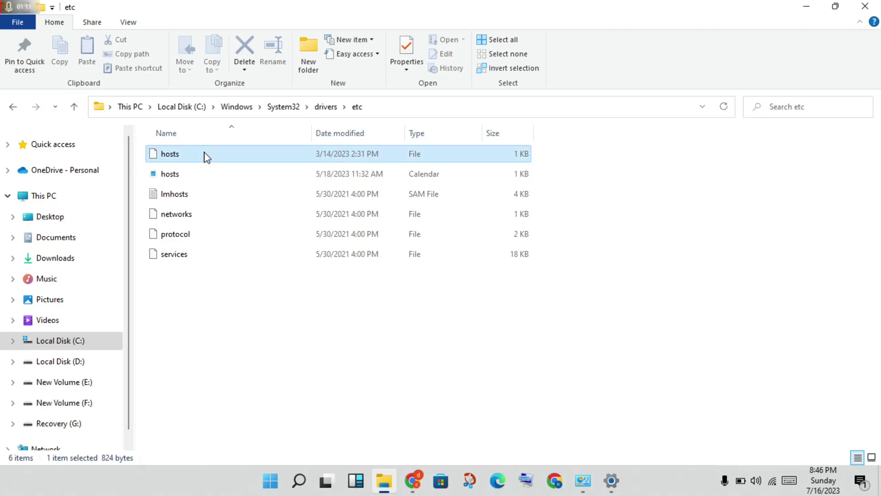
Open the hosts file with Notepad through the Open with dialog.
{"action": "right_click", "coordinate": [205, 156]}
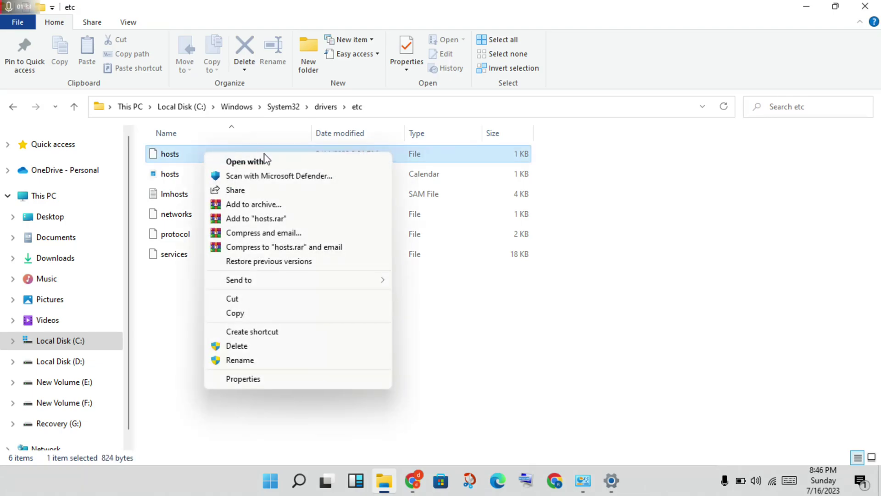
{"action": "left_click", "coordinate": [273, 160]}
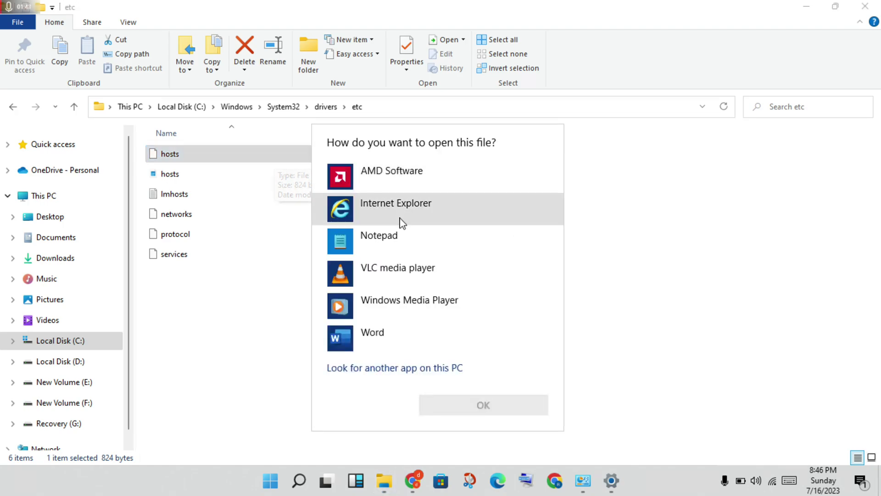
{"action": "left_click", "coordinate": [394, 240]}
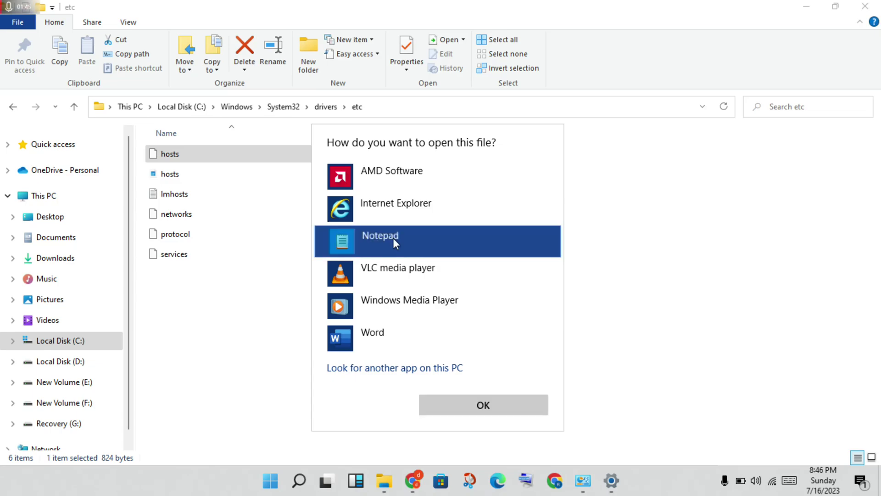
{"action": "left_click", "coordinate": [488, 405]}
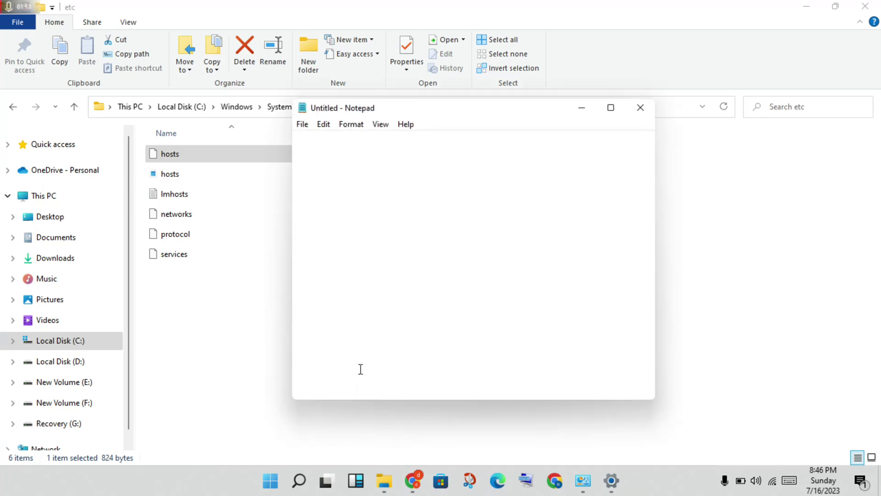
Type stray characters on the hosts file's last line, then erase them and the empty line.
{"action": "scroll", "coordinate": [367, 349], "scroll_direction": "down", "scroll_amount": 1}
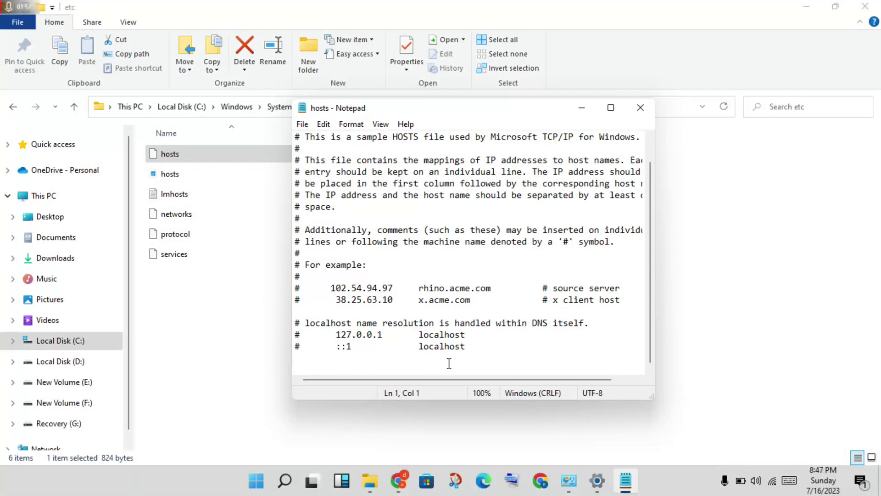
{"action": "left_click", "coordinate": [464, 360]}
{"action": "type", "text": "nsl"}
{"action": "key", "text": "BackSpace"}
{"action": "key", "text": "BackSpace"}
{"action": "key", "text": "BackSpace"}
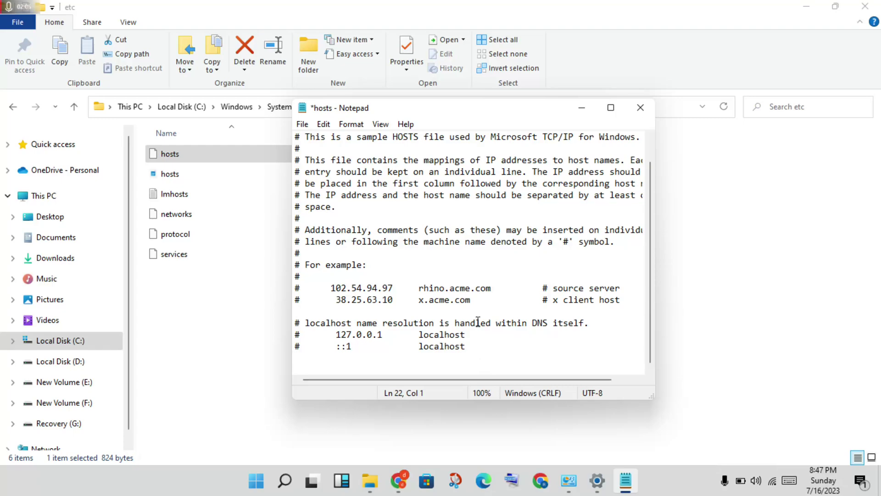
{"action": "key", "text": "BackSpace"}
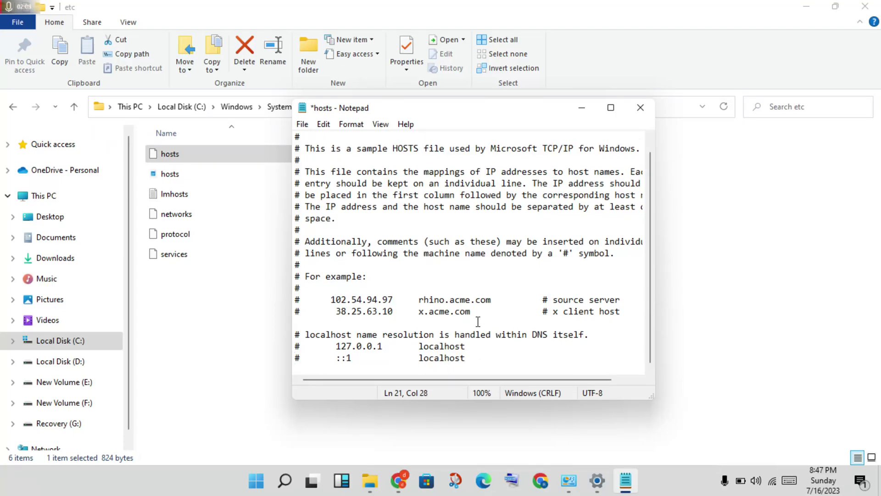
Close Notepad with Don't Save and close the etc folder window.
{"action": "left_click", "coordinate": [641, 113]}
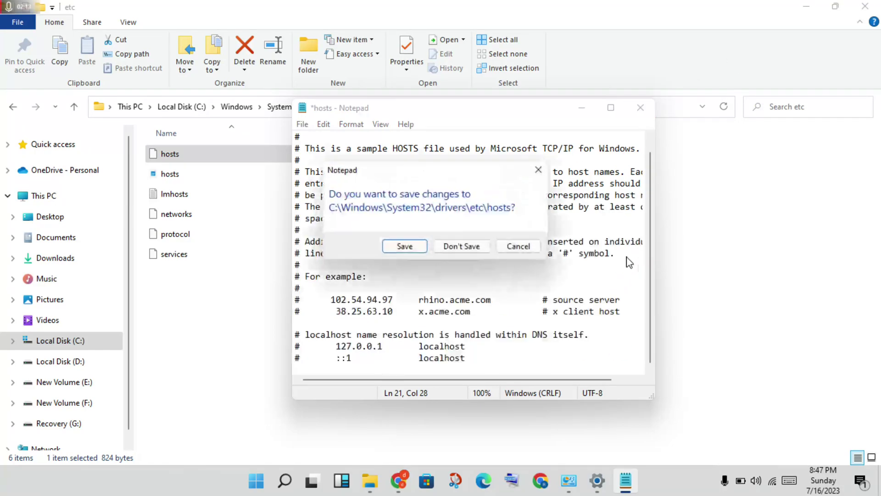
{"action": "left_click", "coordinate": [462, 246]}
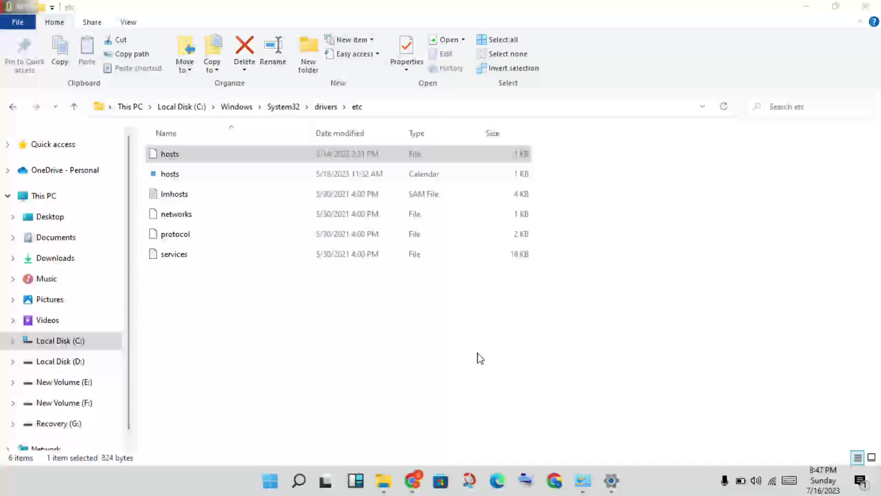
{"action": "left_click", "coordinate": [863, 6]}
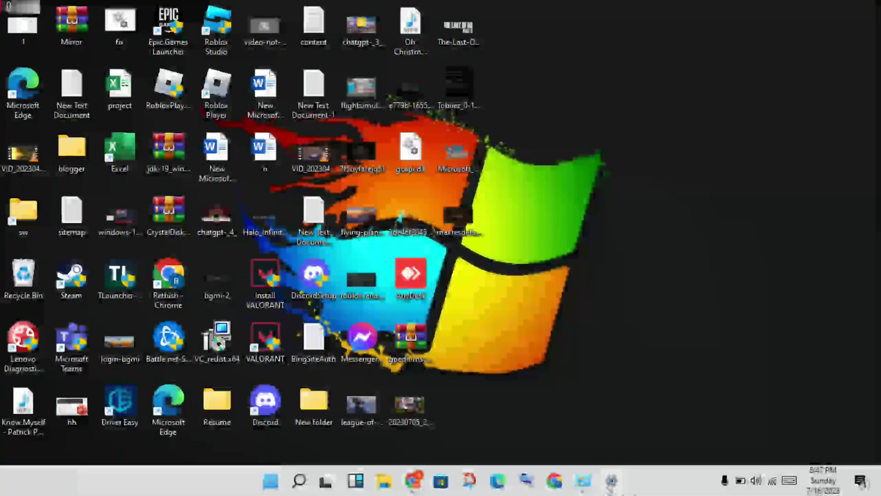
Launch Windows Settings and go to Apps, showing Apps & features with 62 apps.
{"action": "left_click", "coordinate": [612, 480]}
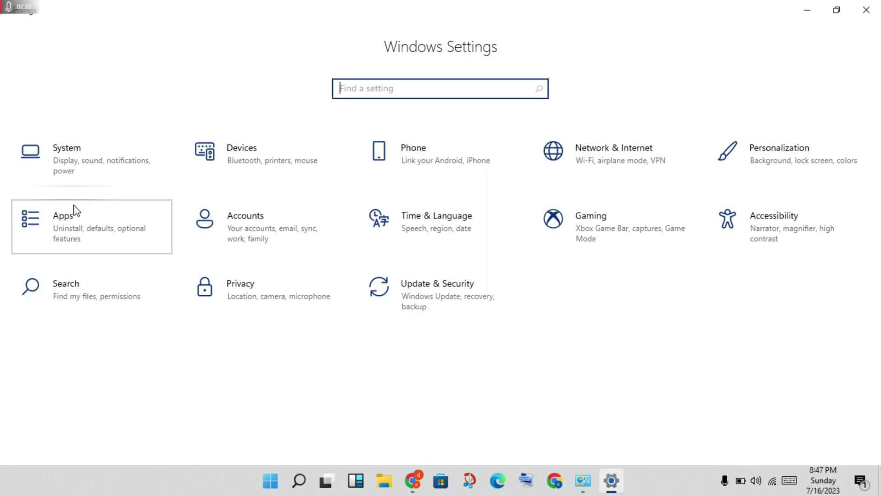
{"action": "left_click", "coordinate": [90, 232]}
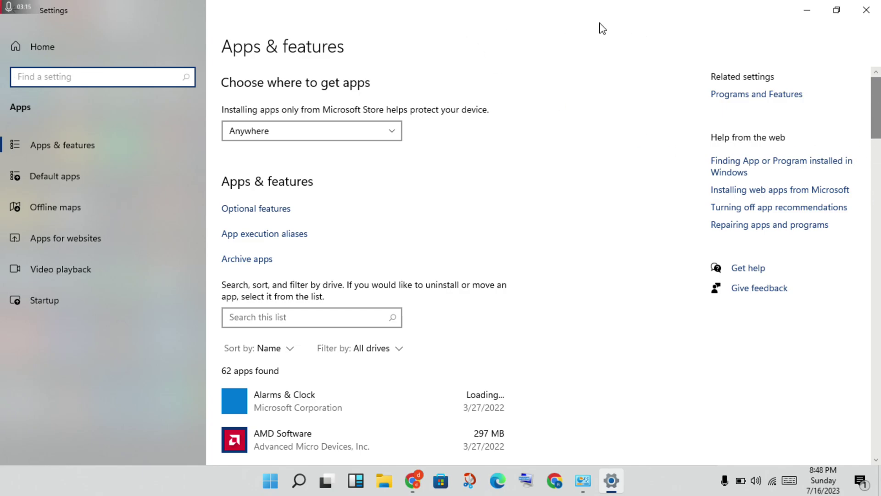
Restore and re-maximize the Settings window, then close Settings.
{"action": "double_click", "coordinate": [624, 17]}
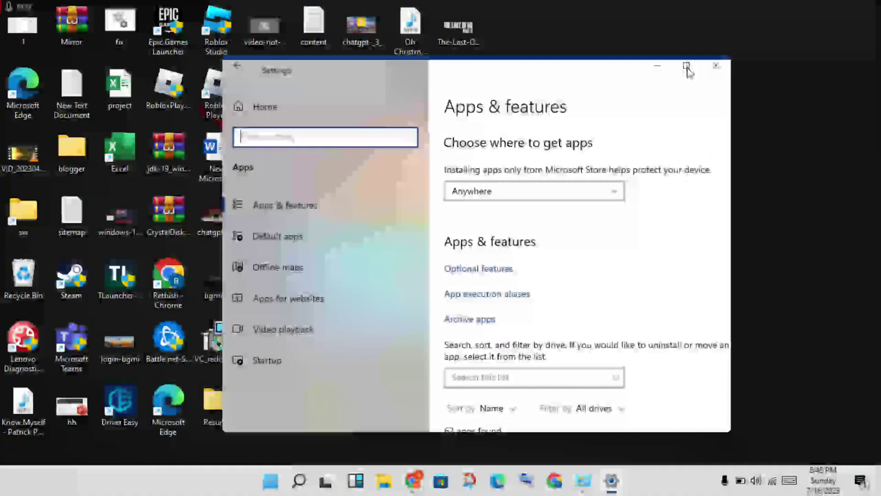
{"action": "left_click", "coordinate": [687, 69]}
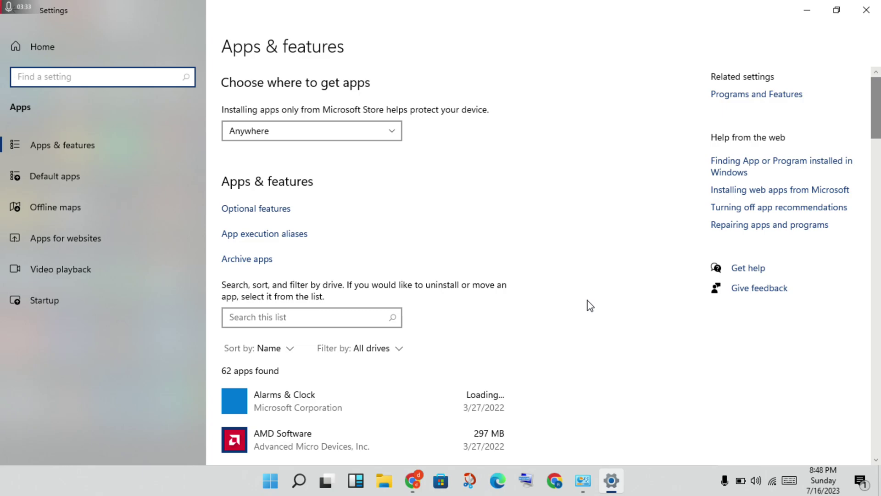
{"action": "key", "text": "super+z"}
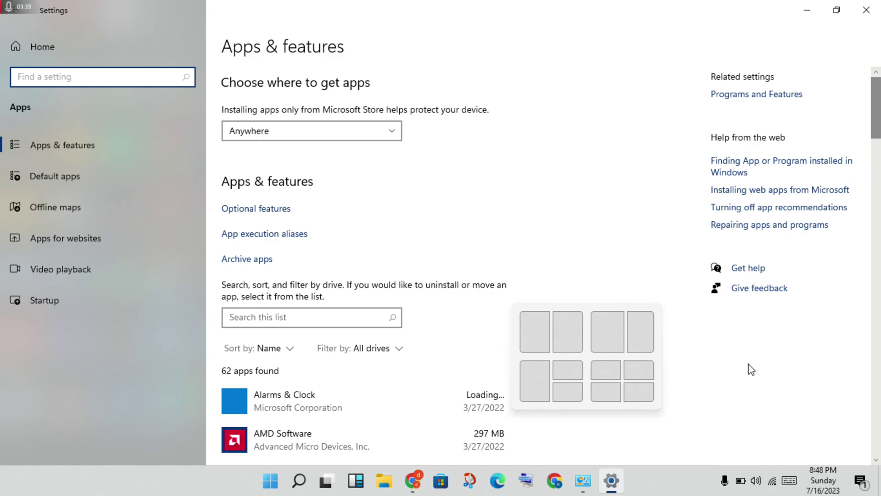
{"action": "left_click", "coordinate": [860, 7]}
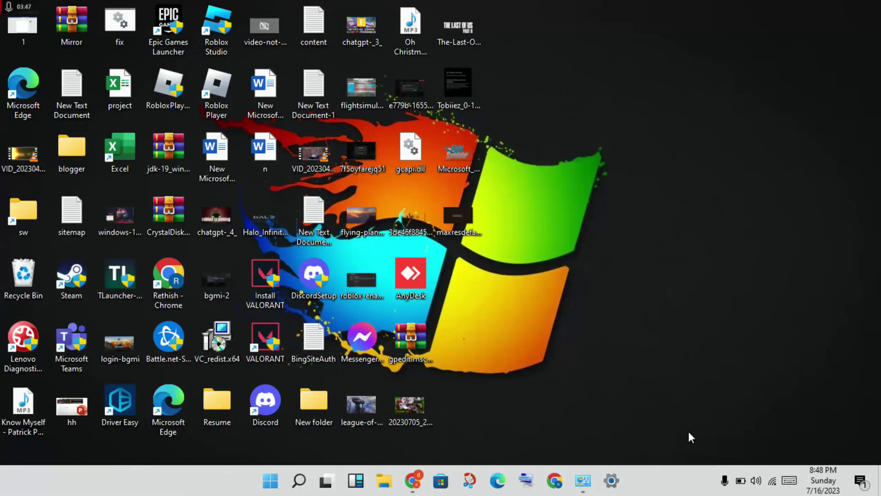
Go to Control Panel's Network Connections and bring up the Wi-Fi adapter's context menu.
{"action": "left_click", "coordinate": [583, 481]}
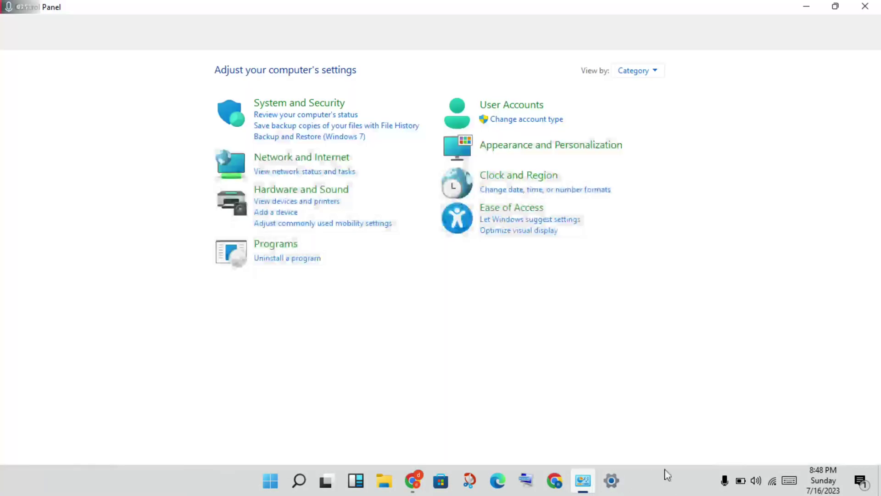
{"action": "left_click", "coordinate": [293, 162]}
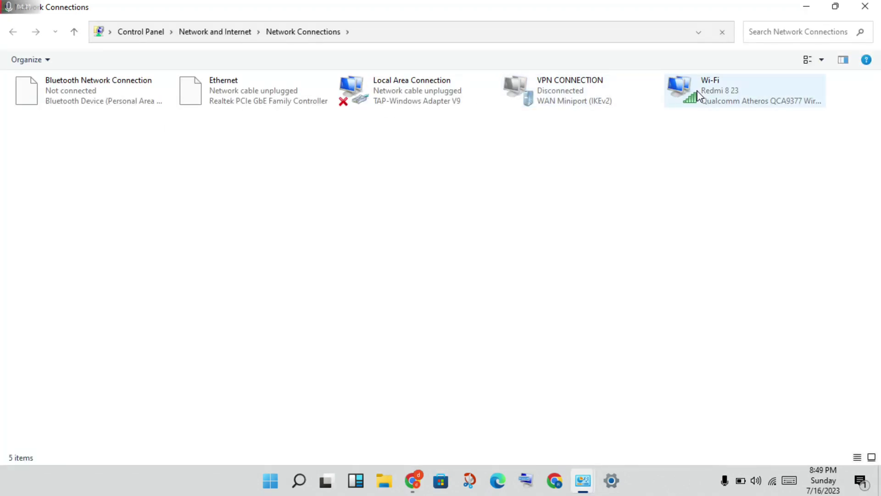
{"action": "left_click", "coordinate": [701, 90]}
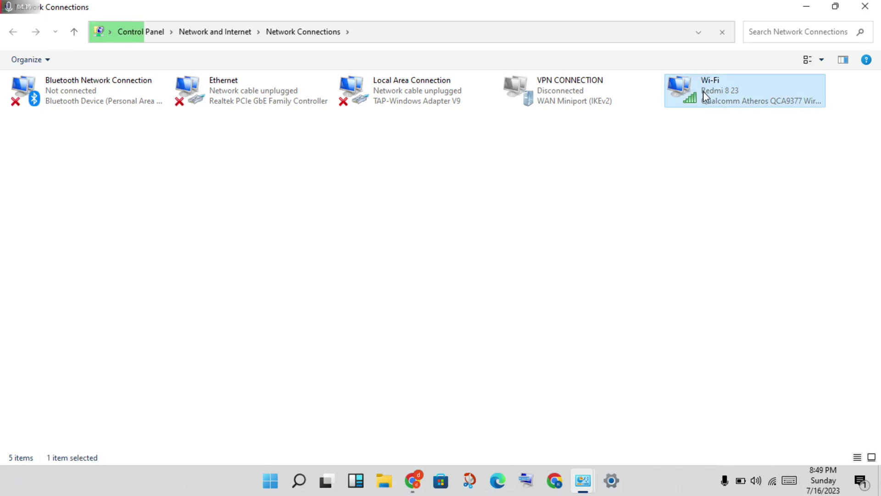
{"action": "right_click", "coordinate": [703, 91]}
Choose Properties for the Wi-Fi adapter.
{"action": "left_click", "coordinate": [741, 227]}
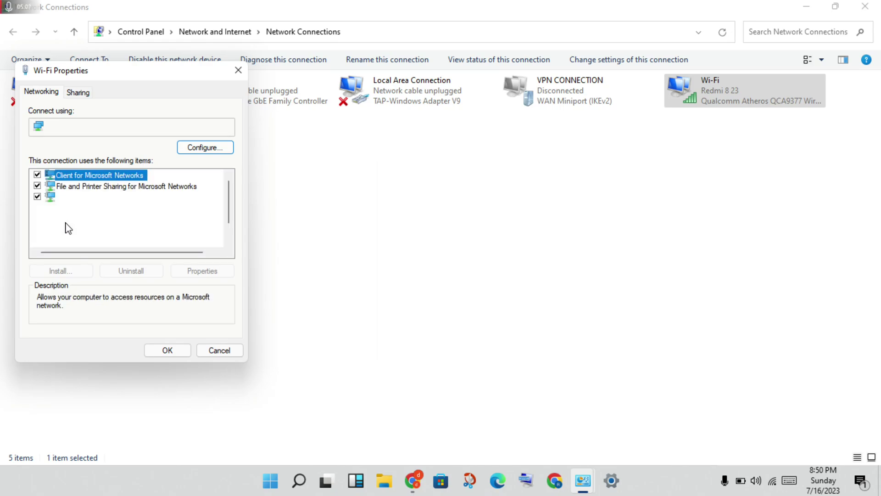
Enter DNS servers 8.8.8.8 and 8.8.4.4 in TCP/IPv4 properties, then close Network Connections and Sharing Center.
{"action": "left_click", "coordinate": [130, 209]}
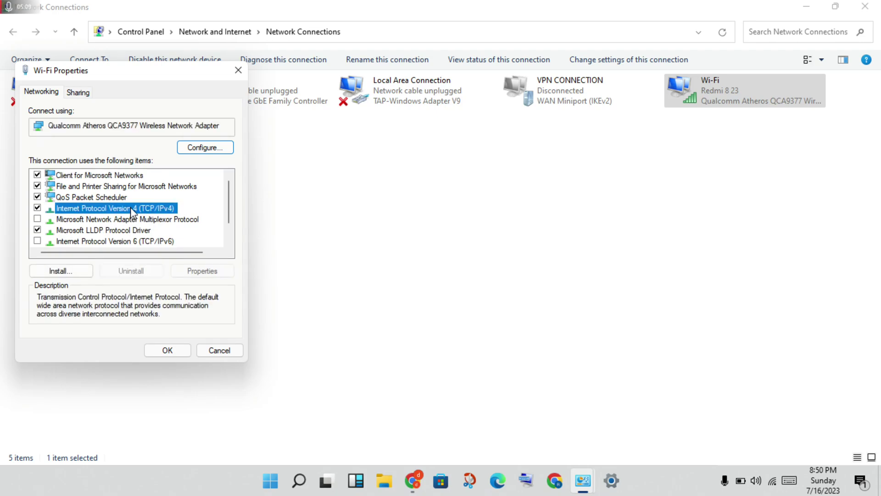
{"action": "left_click", "coordinate": [207, 272]}
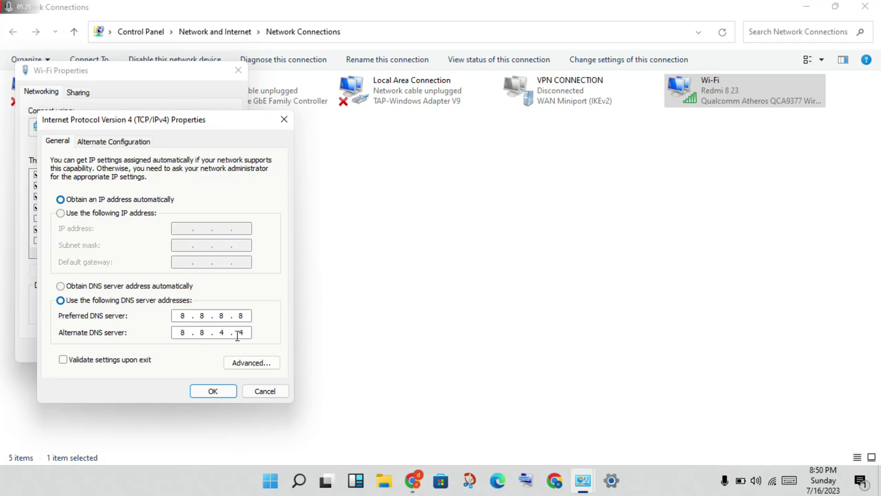
{"action": "left_click", "coordinate": [222, 390]}
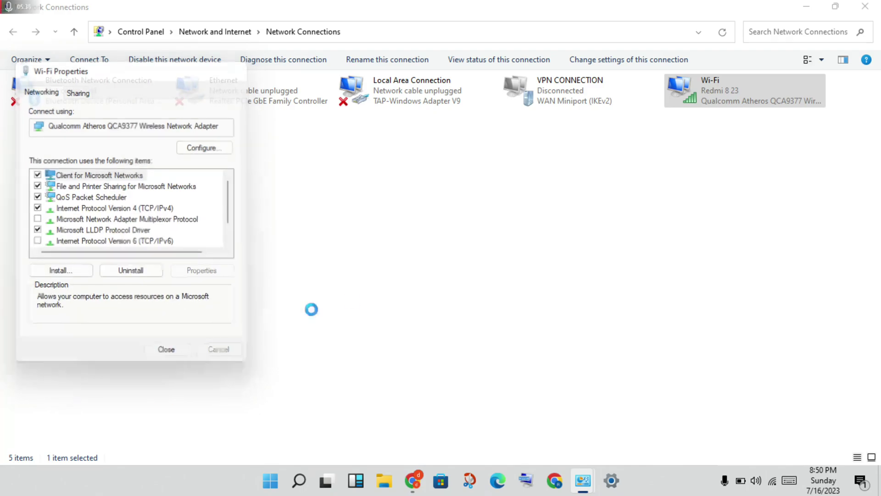
{"action": "left_click", "coordinate": [865, 6]}
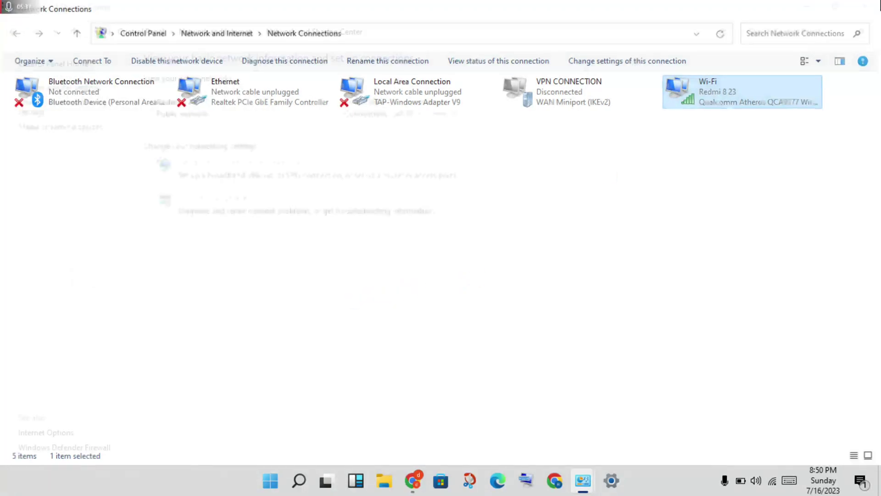
{"action": "left_click", "coordinate": [865, 6]}
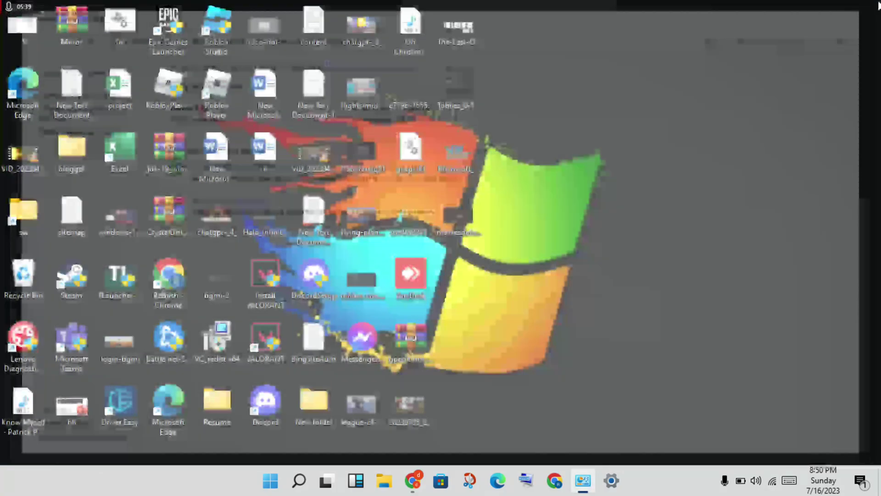